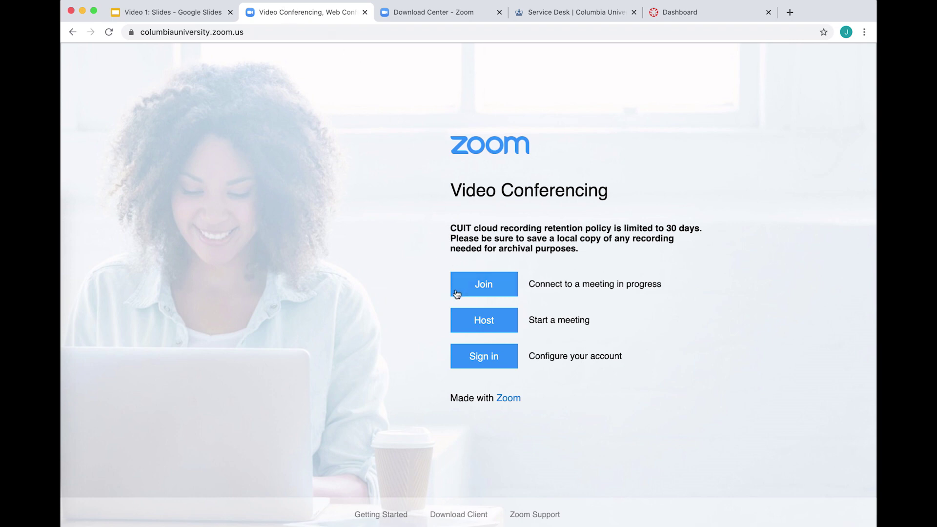
- Sign in to the university Zoom account and switch to the Zoom Download Center tab
{"action": "left_click", "coordinate": [499, 358]}
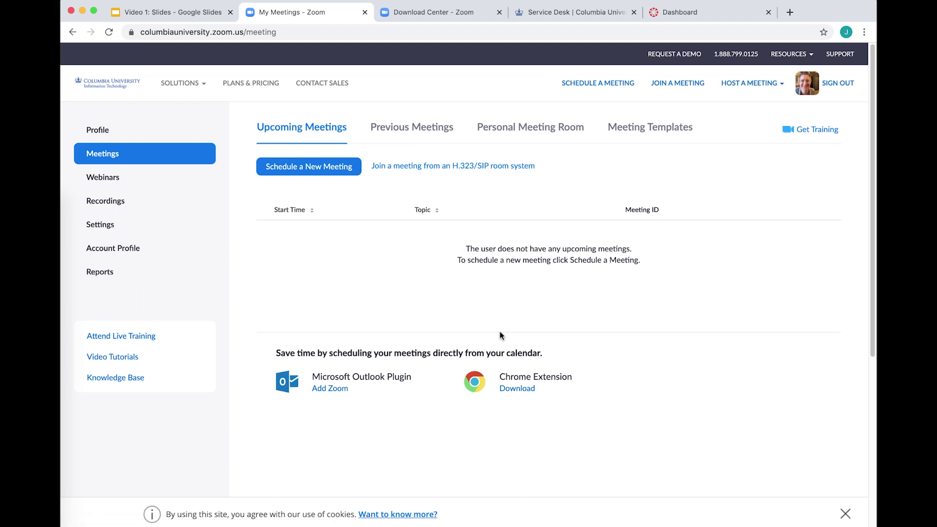
{"action": "left_click", "coordinate": [425, 13]}
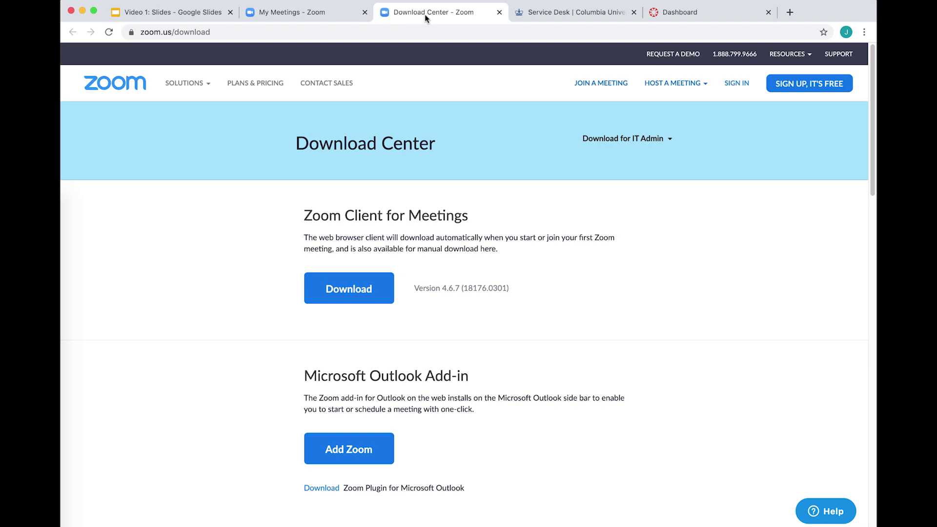
- Open the CUIT Service Desk page and its IT help incident request form
{"action": "left_click", "coordinate": [551, 17]}
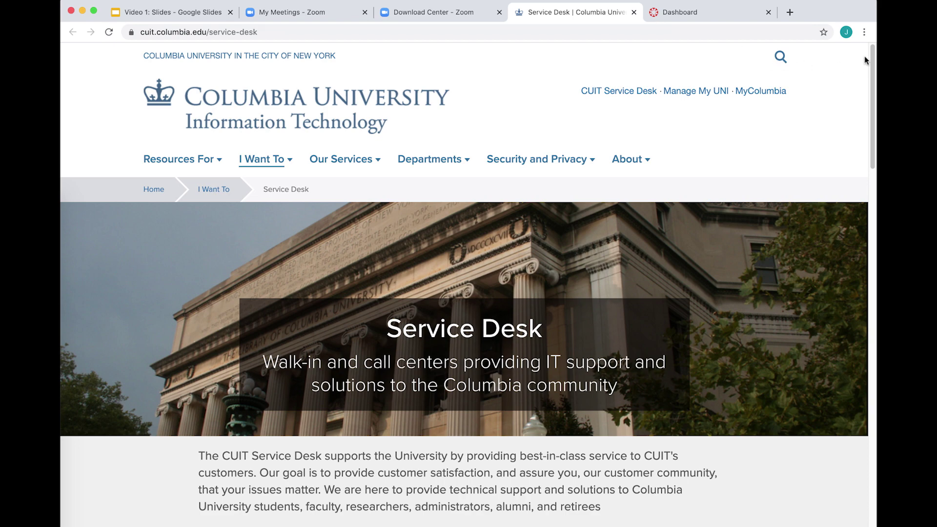
{"action": "left_click_drag", "start_coordinate": [871, 55], "coordinate": [858, 178]}
{"action": "left_click", "coordinate": [720, 198]}
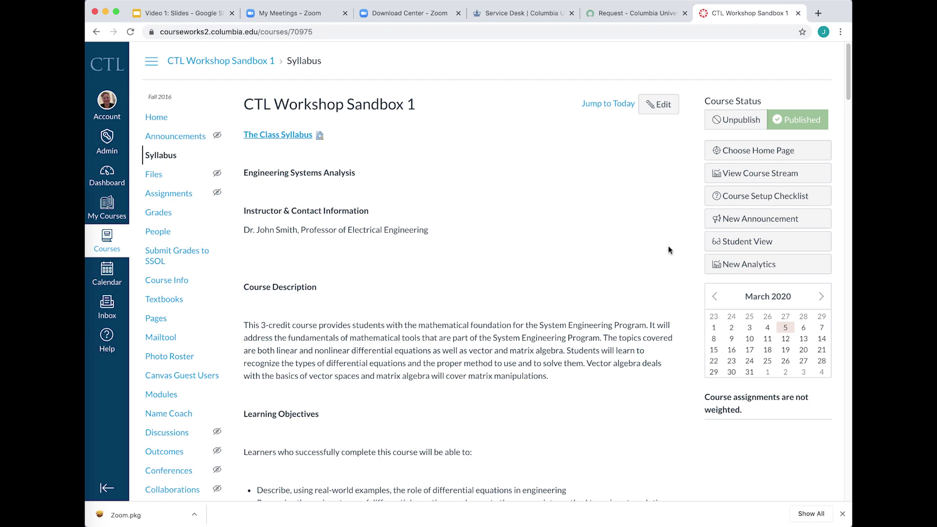
- In course Navigation settings, move Zoom Class Sessions below Mailtool and save
{"action": "left_click_drag", "start_coordinate": [847, 80], "coordinate": [848, 107]}
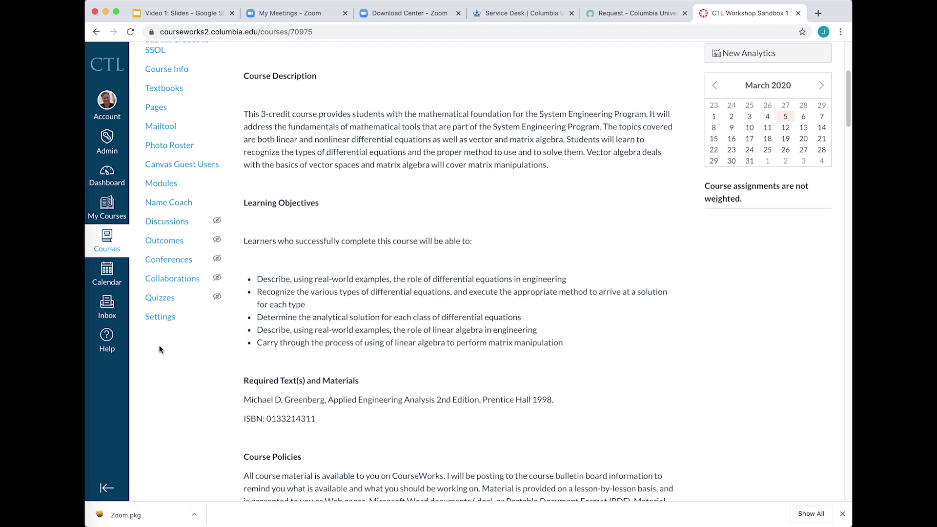
{"action": "left_click", "coordinate": [160, 316]}
{"action": "left_click", "coordinate": [379, 104]}
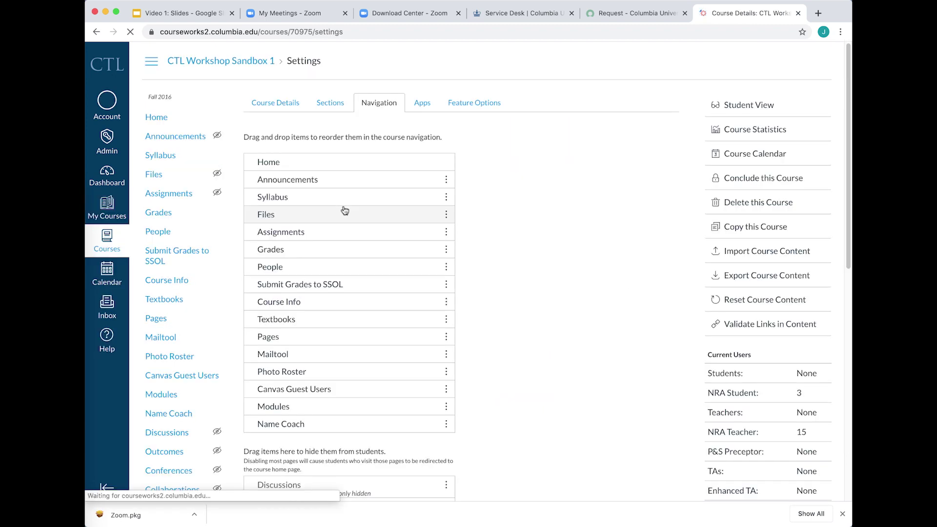
{"action": "left_click_drag", "start_coordinate": [849, 97], "coordinate": [844, 210]}
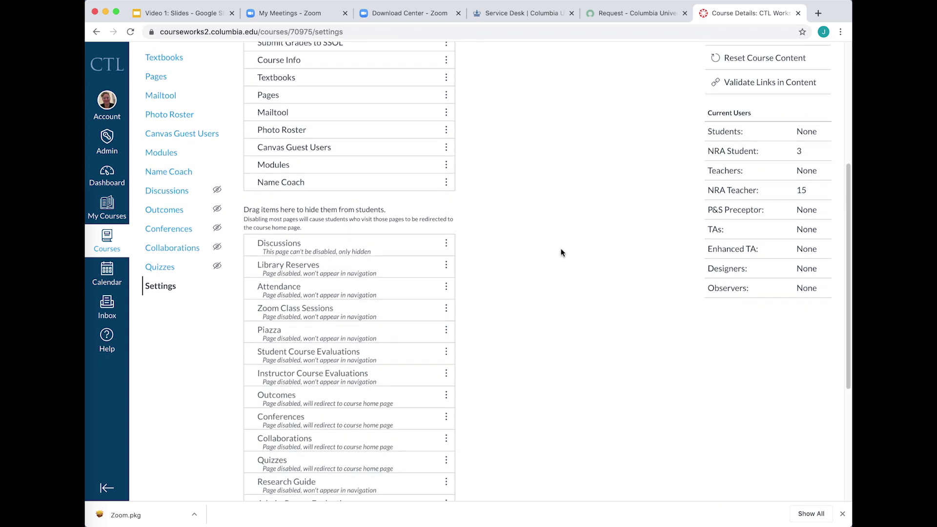
{"action": "left_click_drag", "start_coordinate": [330, 313], "coordinate": [332, 116]}
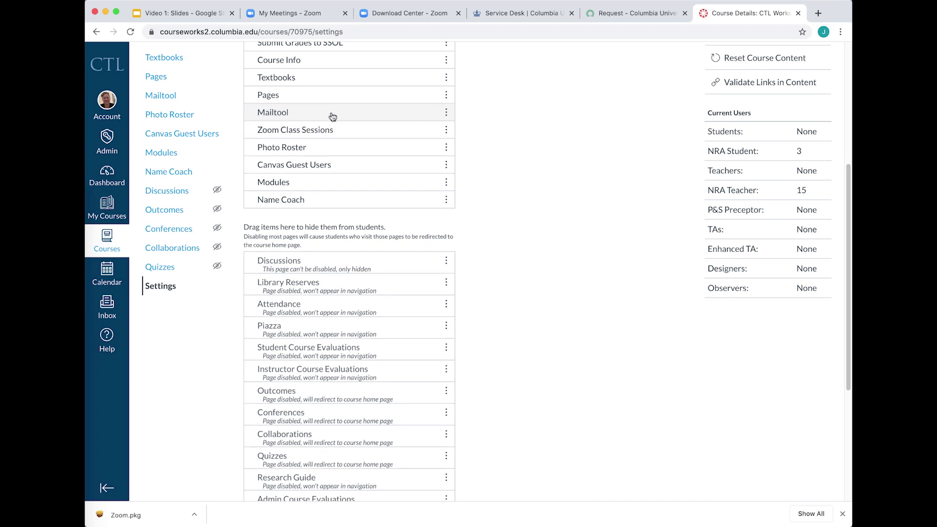
{"action": "scroll", "coordinate": [332, 116], "scroll_direction": "down", "scroll_amount": 5}
{"action": "left_click", "coordinate": [255, 477]}
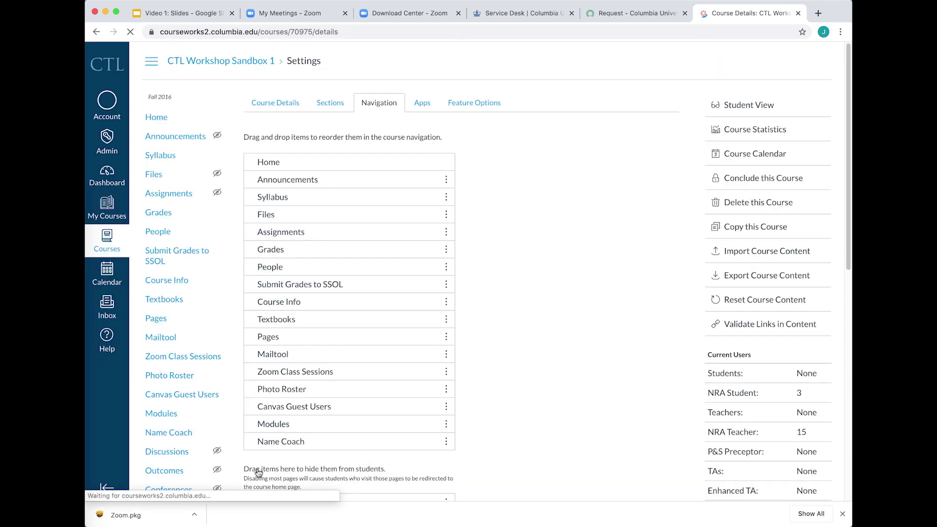
{"action": "left_click", "coordinate": [216, 360]}
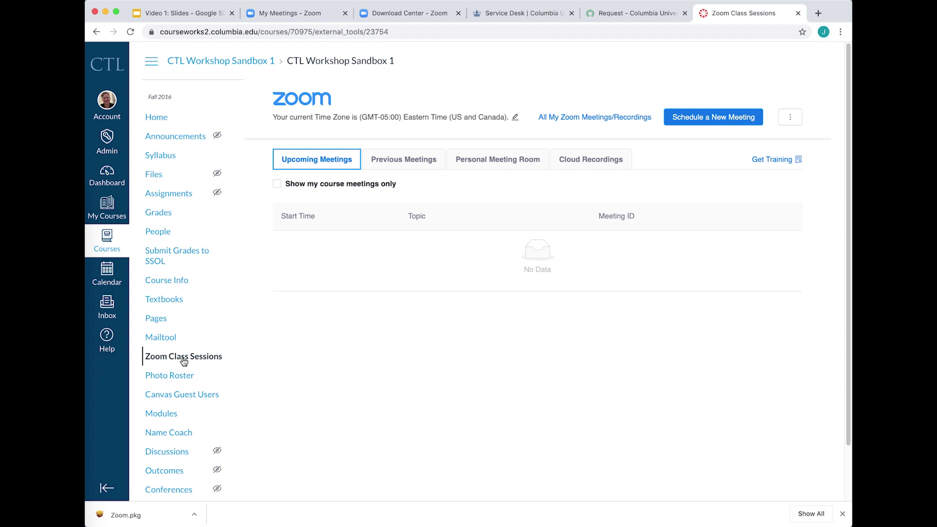
- Start a course meeting titled 'New Meeting' on 03/05/2020 at 1:00
{"action": "left_click", "coordinate": [698, 122]}
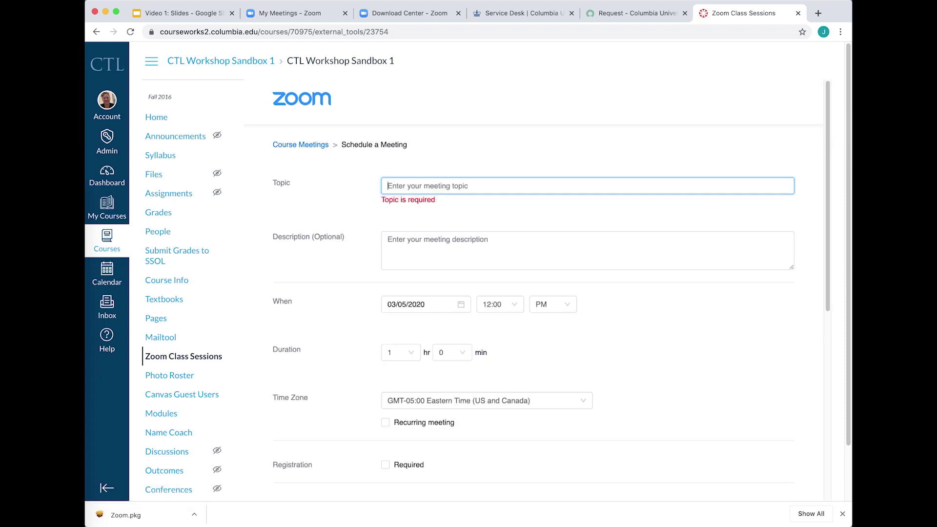
{"action": "type", "text": "New Meeting"}
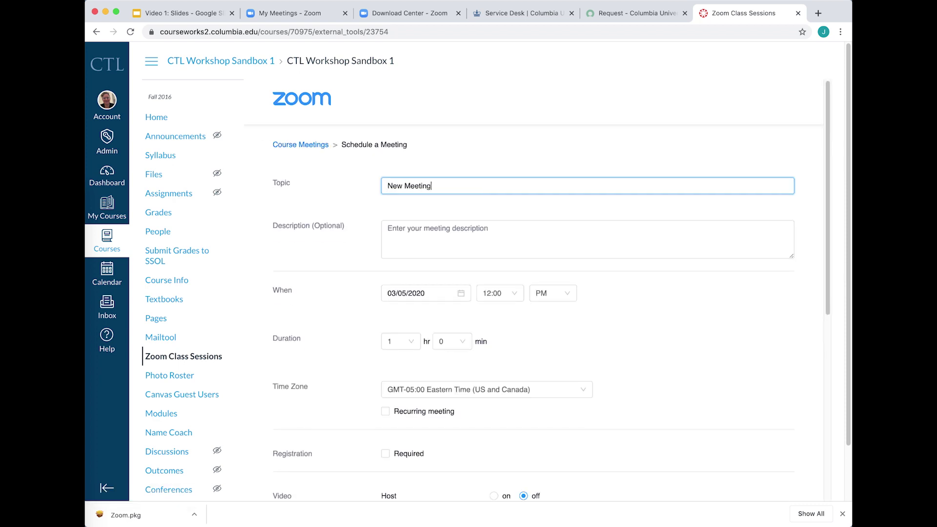
{"action": "left_click_drag", "start_coordinate": [828, 118], "coordinate": [832, 182]}
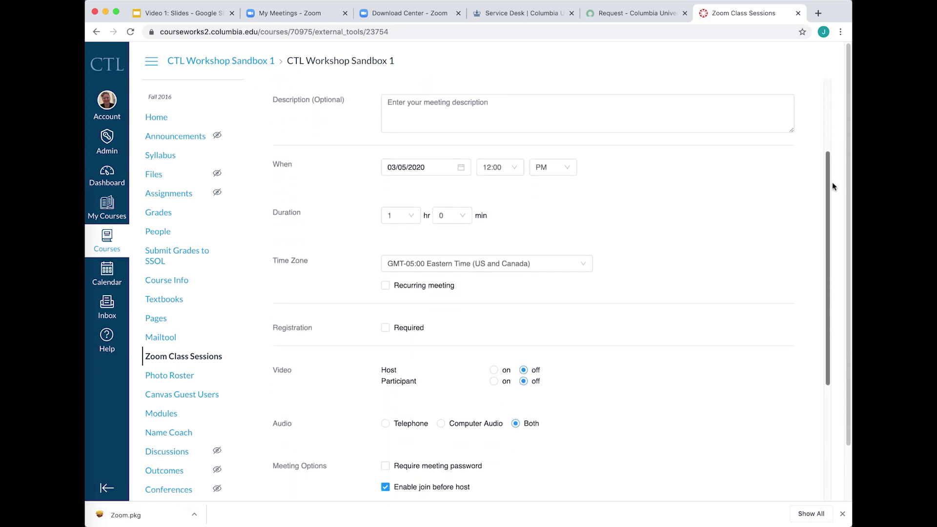
{"action": "left_click", "coordinate": [447, 164]}
{"action": "left_click", "coordinate": [540, 208]}
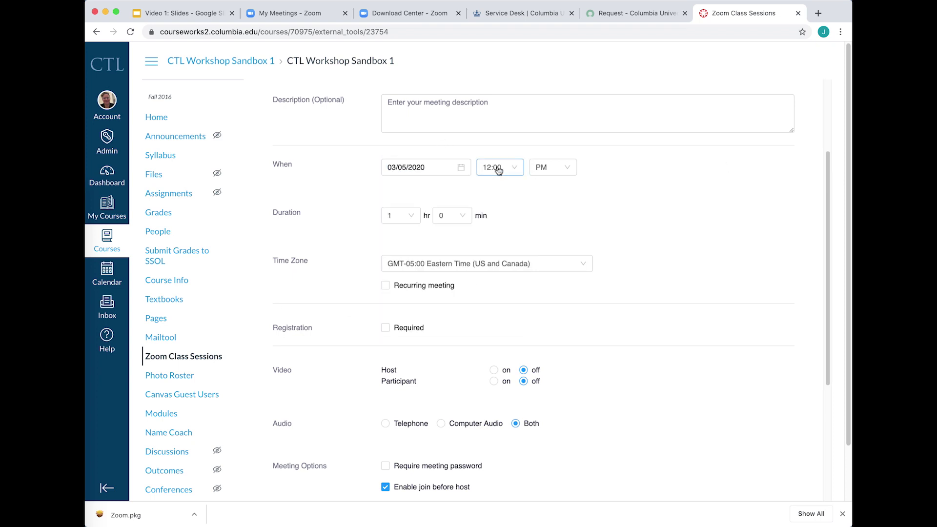
{"action": "left_click", "coordinate": [499, 169]}
{"action": "left_click", "coordinate": [490, 218]}
- Turn host video on, mute participants upon entry, and try saving the meeting
{"action": "left_click_drag", "start_coordinate": [827, 208], "coordinate": [814, 285]}
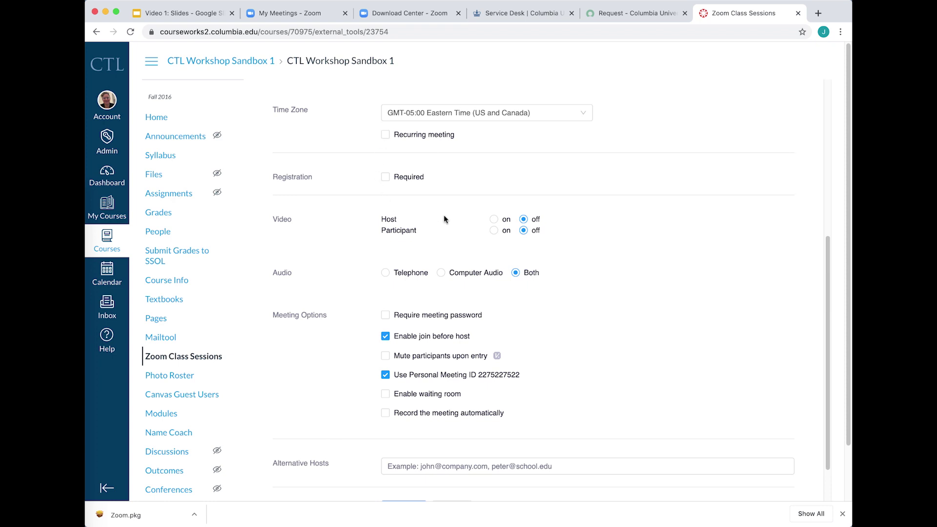
{"action": "left_click", "coordinate": [494, 219]}
{"action": "left_click", "coordinate": [386, 357]}
{"action": "scroll", "coordinate": [828, 355], "scroll_direction": "down", "scroll_amount": 2}
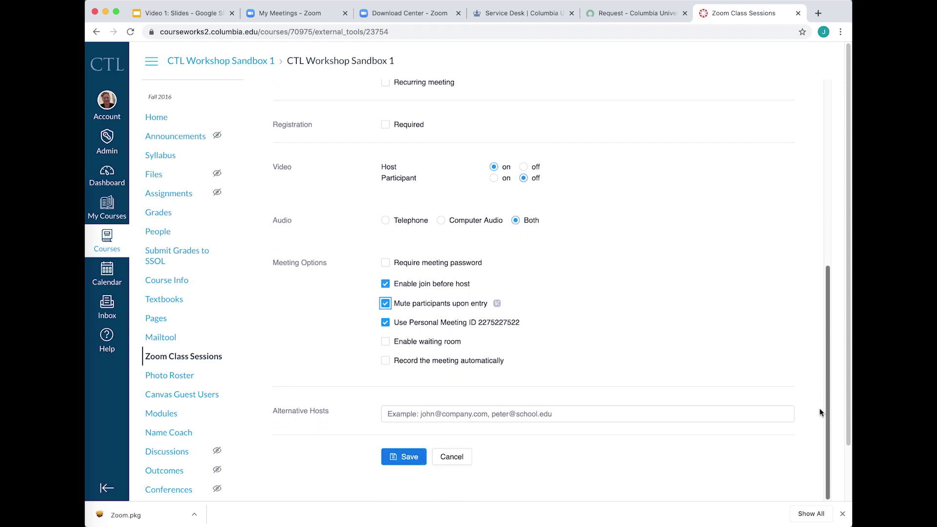
{"action": "left_click", "coordinate": [409, 458]}
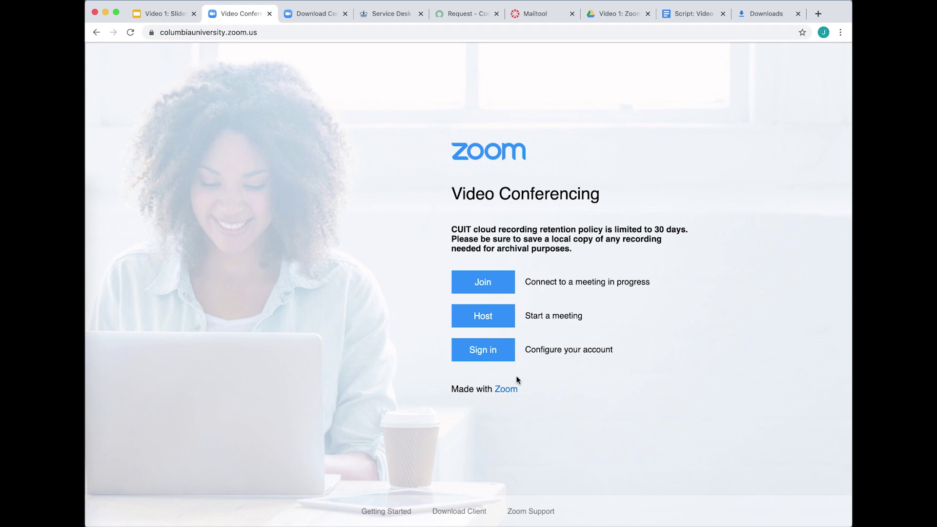
- Sign in to the Zoom portal and save a new meeting, My Meeting, for Mar 5, 2020 12:00 PM
{"action": "left_click", "coordinate": [476, 350]}
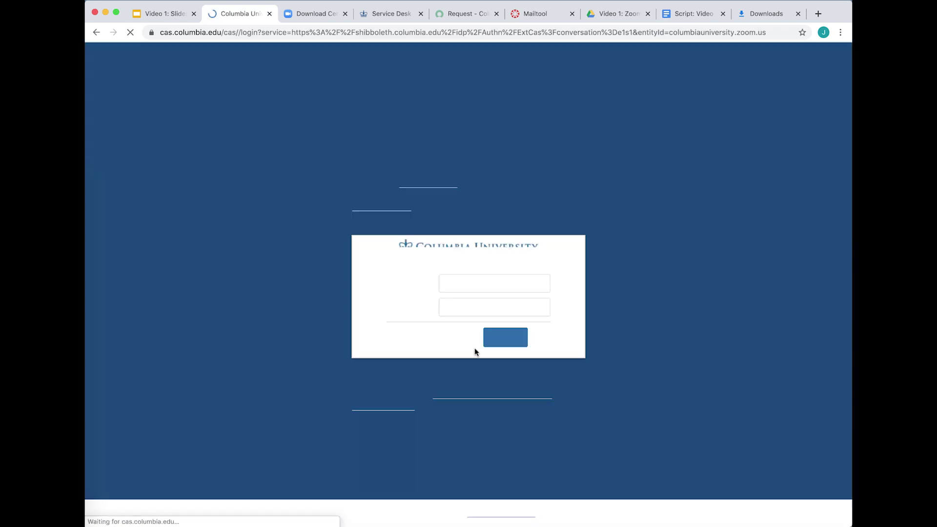
{"action": "key", "text": "Down"}
{"action": "key", "text": "Down"}
{"action": "key", "text": "Return"}
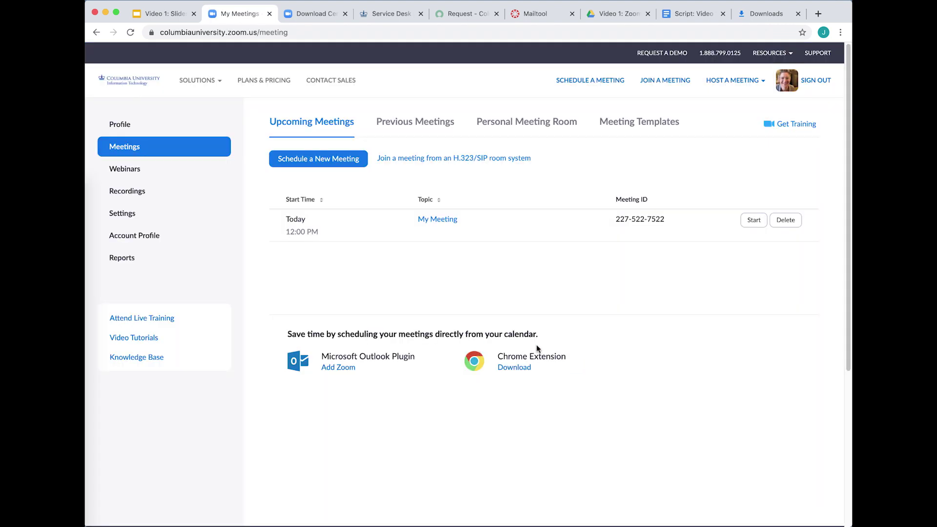
{"action": "left_click", "coordinate": [586, 83]}
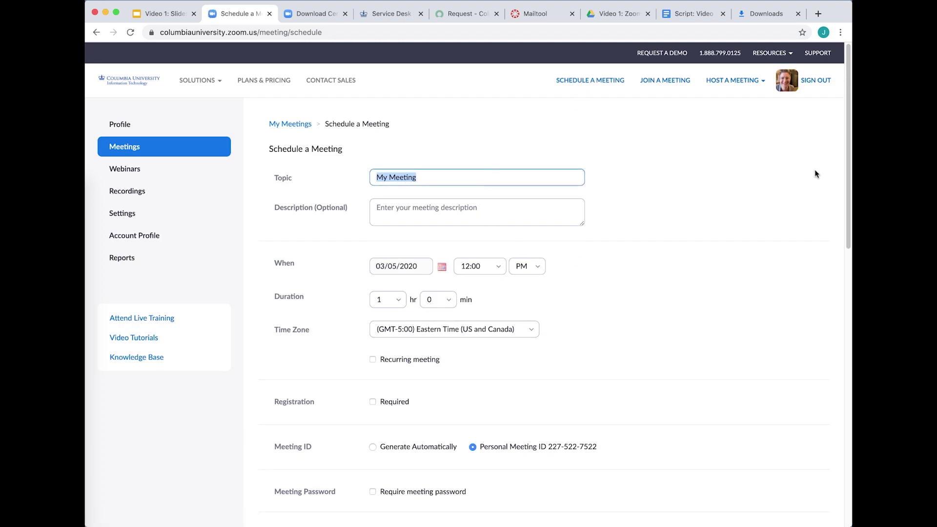
{"action": "left_click_drag", "start_coordinate": [844, 159], "coordinate": [830, 410]}
{"action": "left_click", "coordinate": [398, 323]}
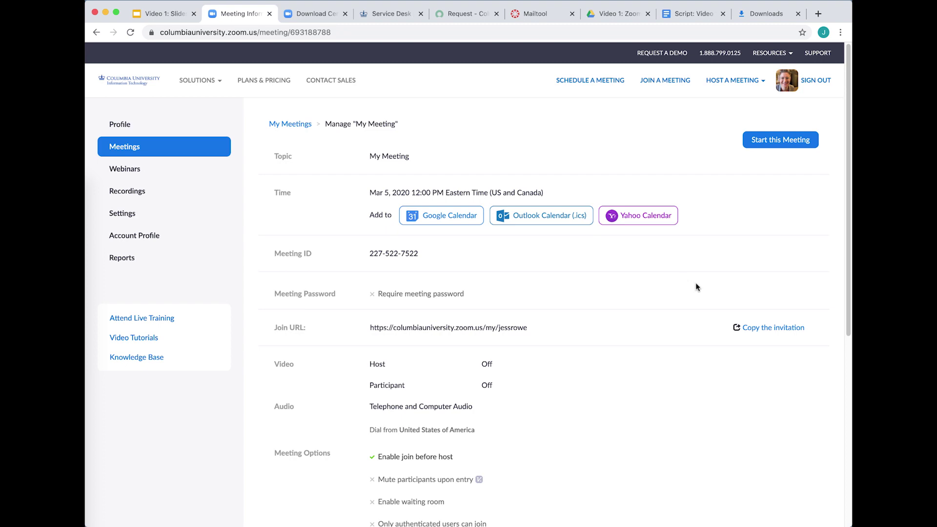
- Copy the meeting invitation to the clipboard and close the invitation dialog
{"action": "left_click", "coordinate": [767, 332]}
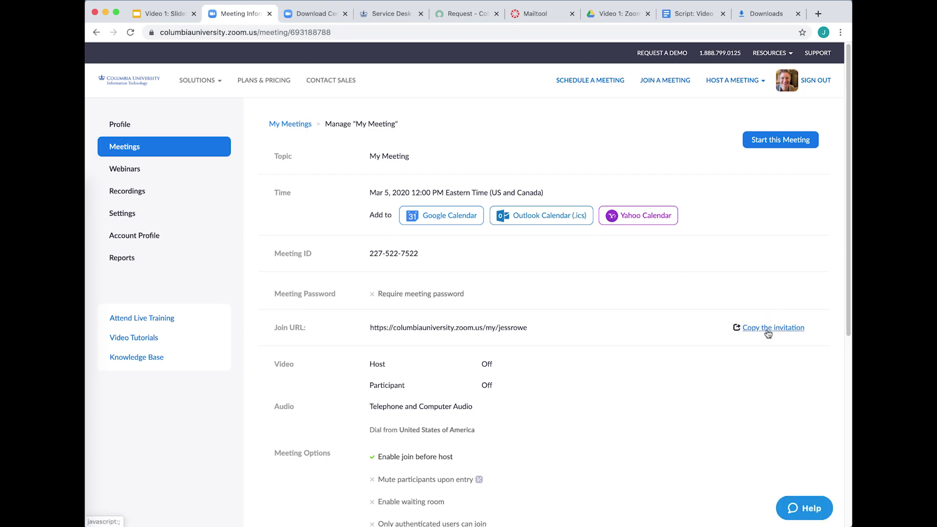
{"action": "left_click", "coordinate": [517, 430]}
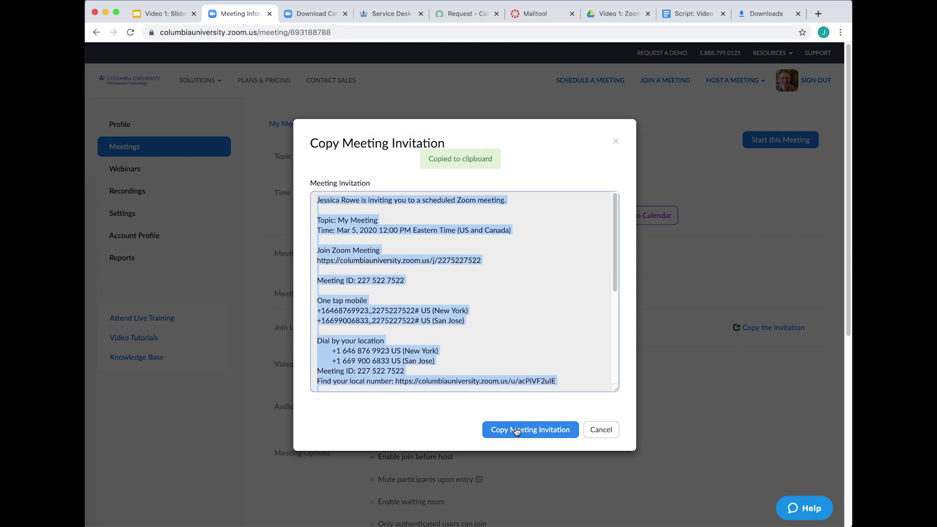
{"action": "left_click", "coordinate": [617, 142]}
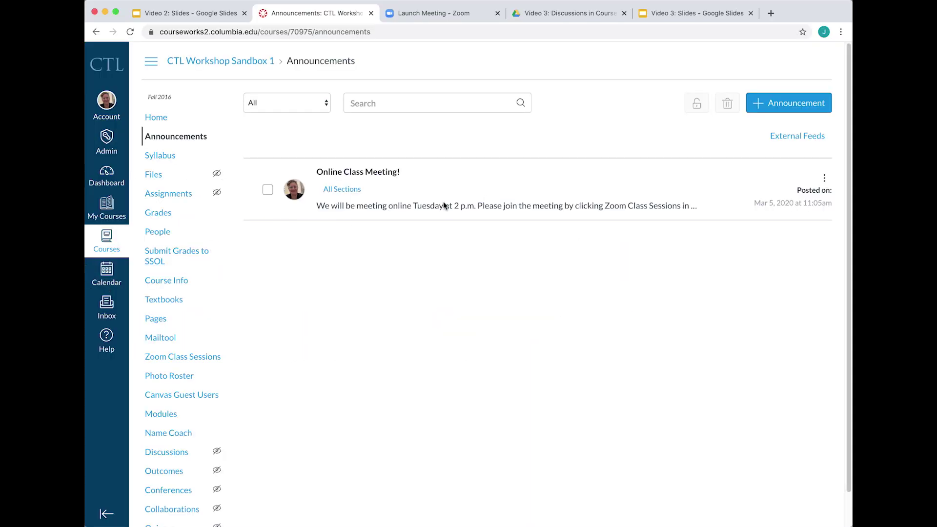
- Post the announcement 'New Announcement!' asking students to read chapters 3 and 4
{"action": "left_click", "coordinate": [775, 107]}
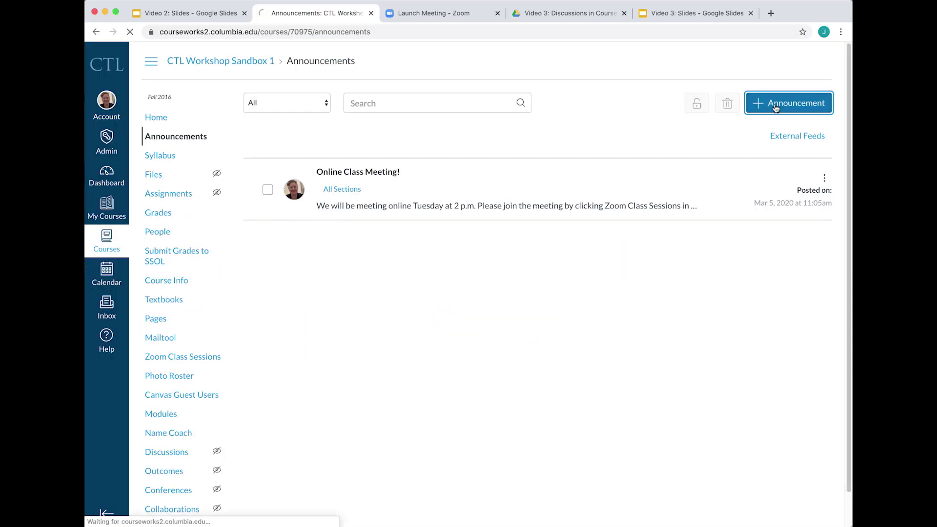
{"action": "type", "text": "New"}
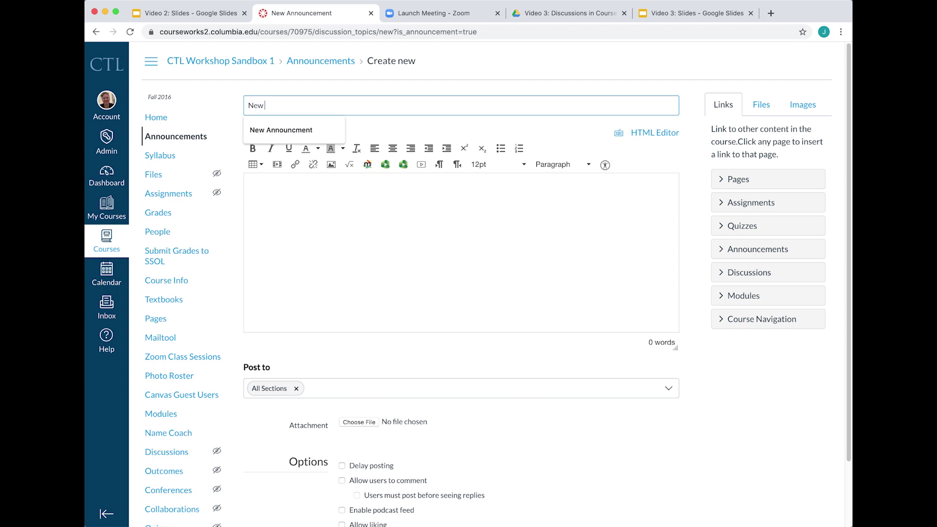
{"action": "type", "text": " Announcement!"}
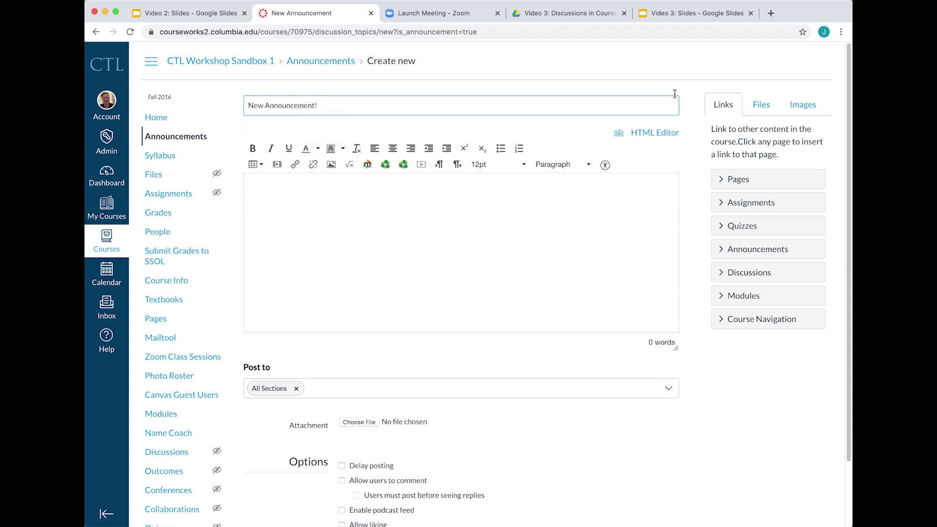
{"action": "left_click", "coordinate": [630, 226]}
{"action": "type", "text": "Please read"}
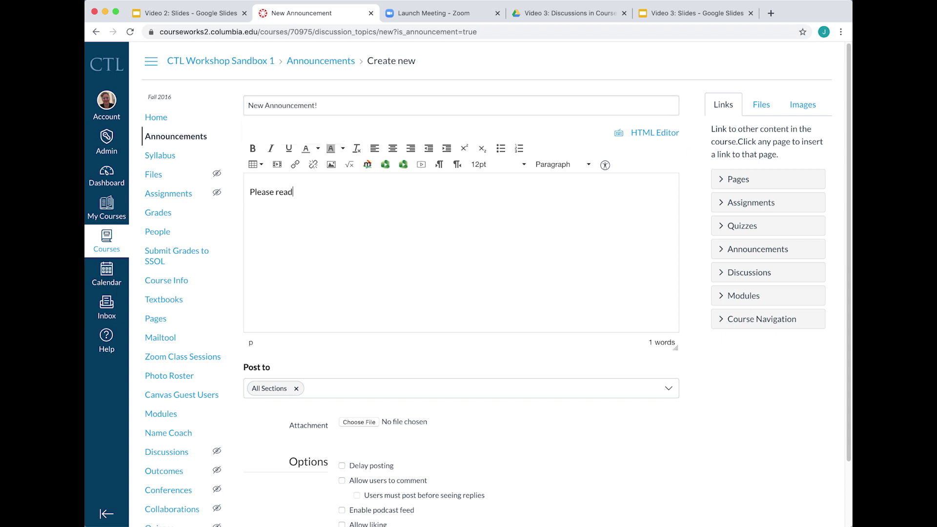
{"action": "type", "text": " chapters 3 and 4"}
{"action": "scroll", "coordinate": [656, 257], "scroll_direction": "down", "scroll_amount": 3}
{"action": "left_click", "coordinate": [666, 498]}
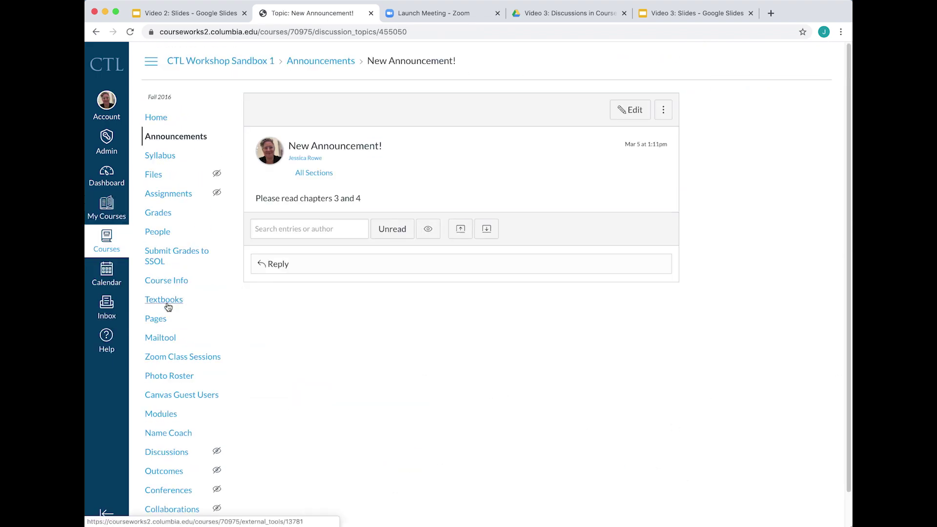
{"action": "left_click", "coordinate": [157, 139]}
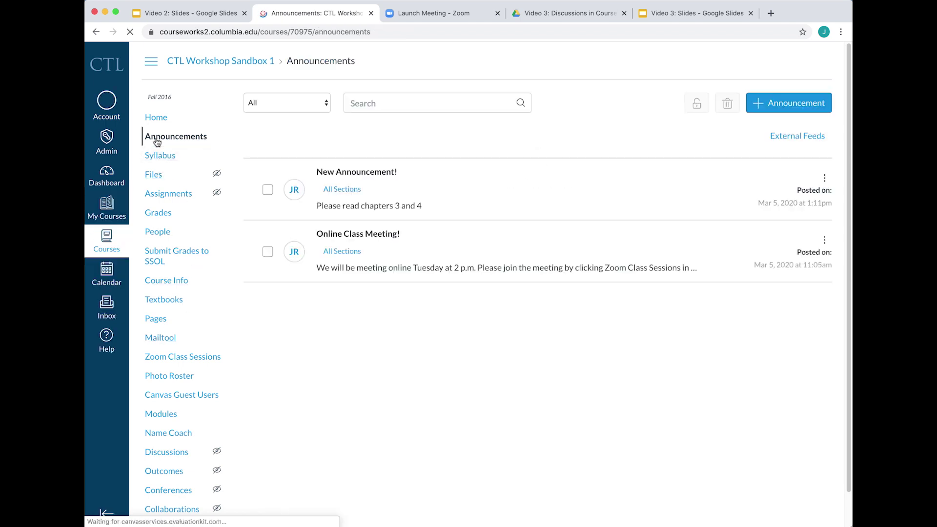
{"action": "left_click", "coordinate": [165, 340]}
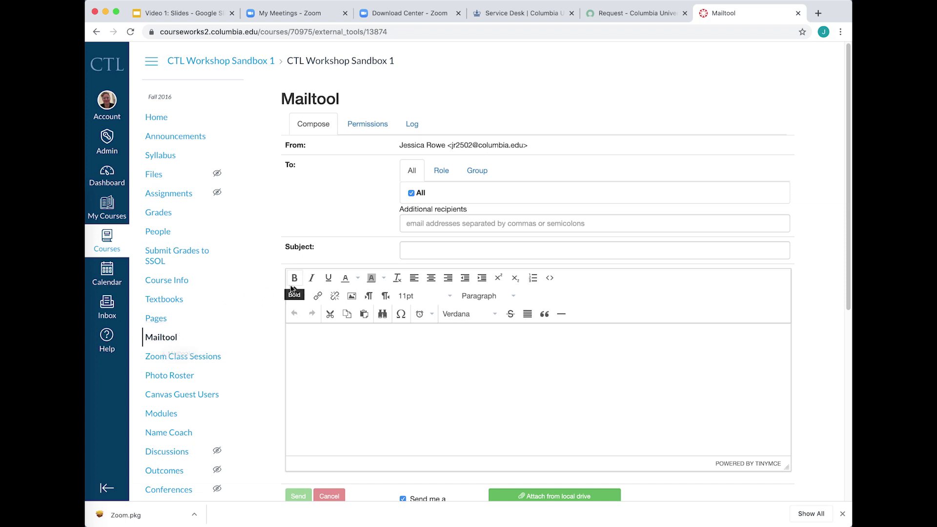
- Send all course members the message 'New Course Meeting online' saying 'We will meet on Tuesday'
{"action": "left_click", "coordinate": [423, 251]}
{"action": "type", "text": "New Course Meeting online"}
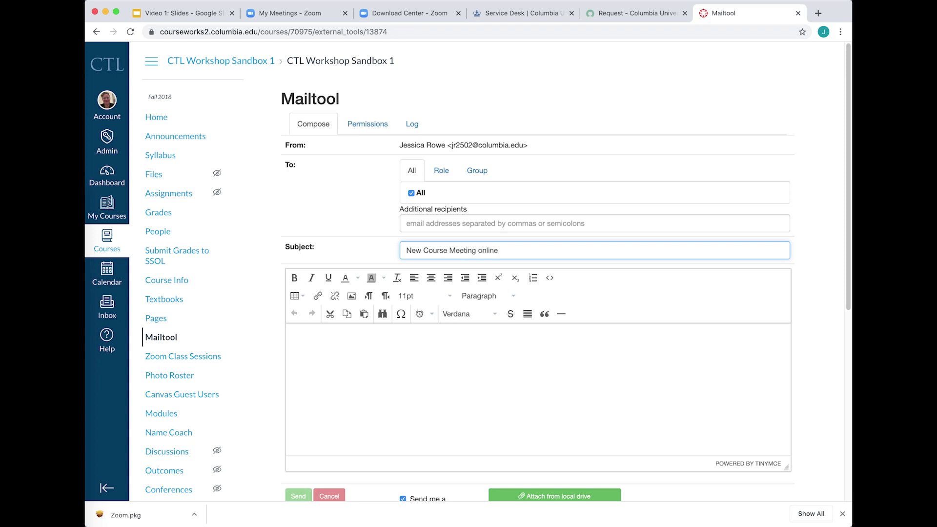
{"action": "left_click", "coordinate": [431, 346]}
{"action": "type", "text": "We"}
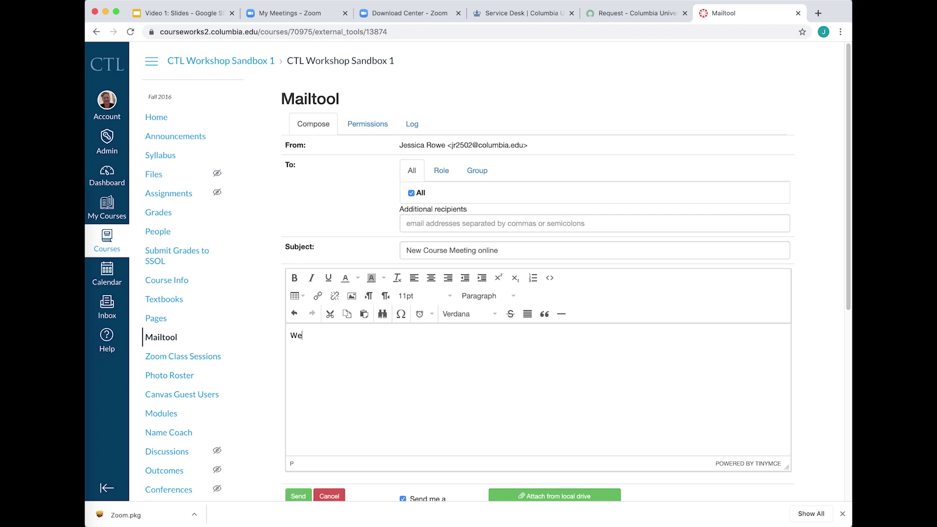
{"action": "type", "text": " will meet on Tuesday"}
{"action": "left_click_drag", "start_coordinate": [845, 288], "coordinate": [840, 418]}
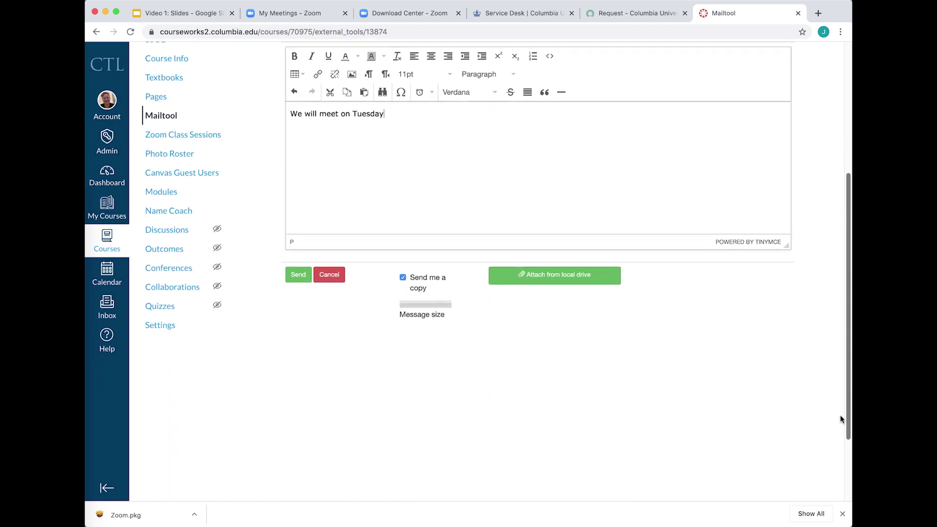
{"action": "left_click", "coordinate": [298, 275]}
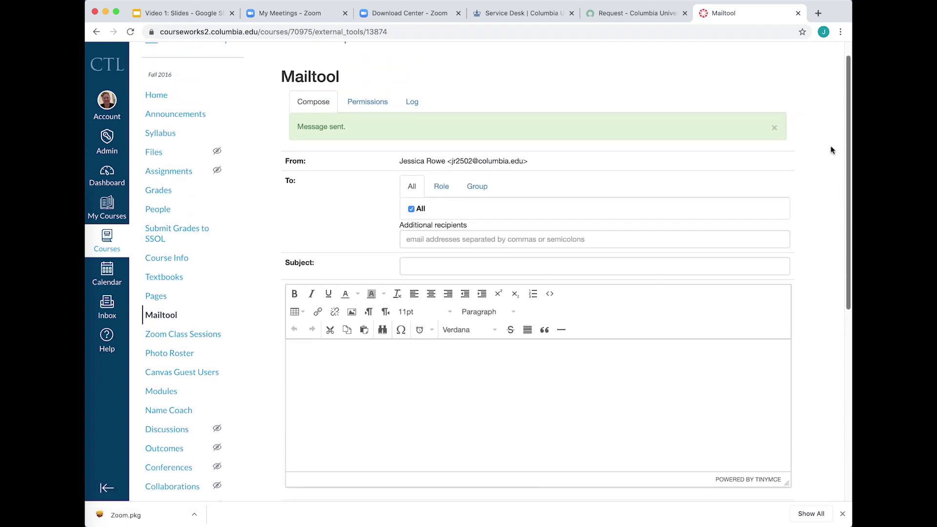
{"action": "scroll", "coordinate": [827, 110], "scroll_direction": "up", "scroll_amount": 1}
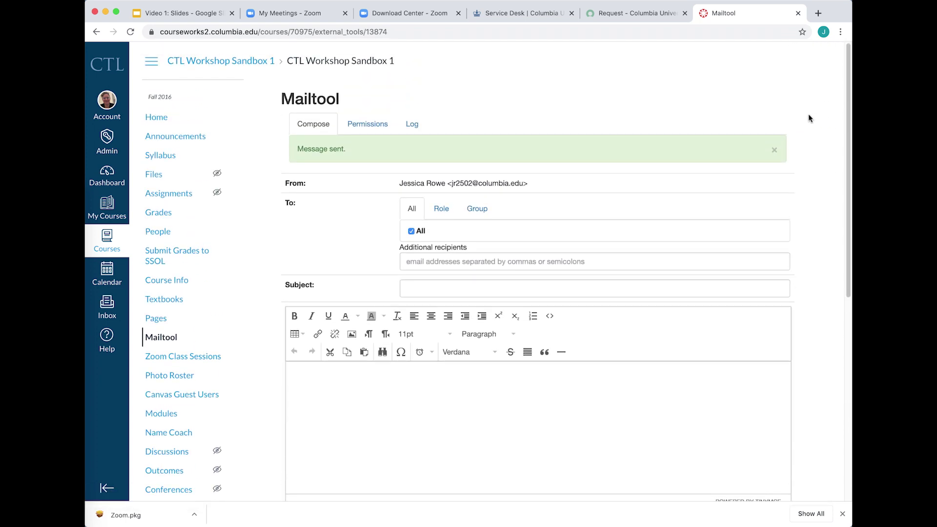